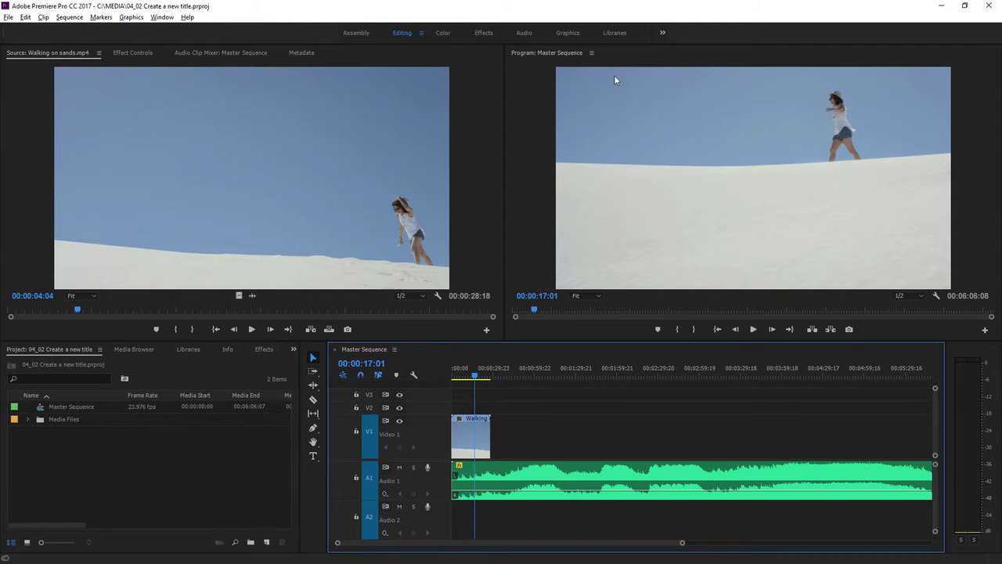
Switch to the Graphics workspace and reset it to its saved layout.
click(570, 33)
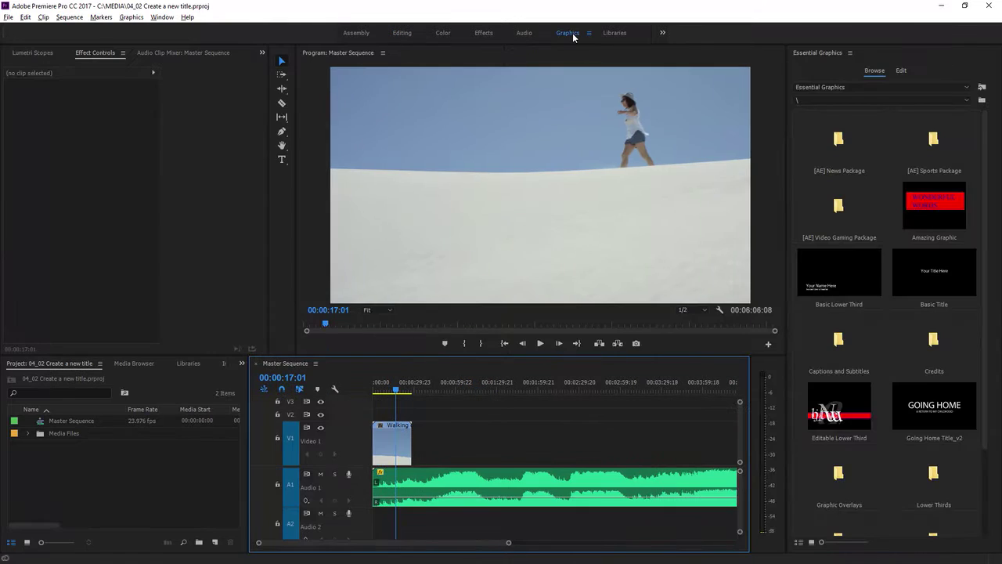
click(588, 34)
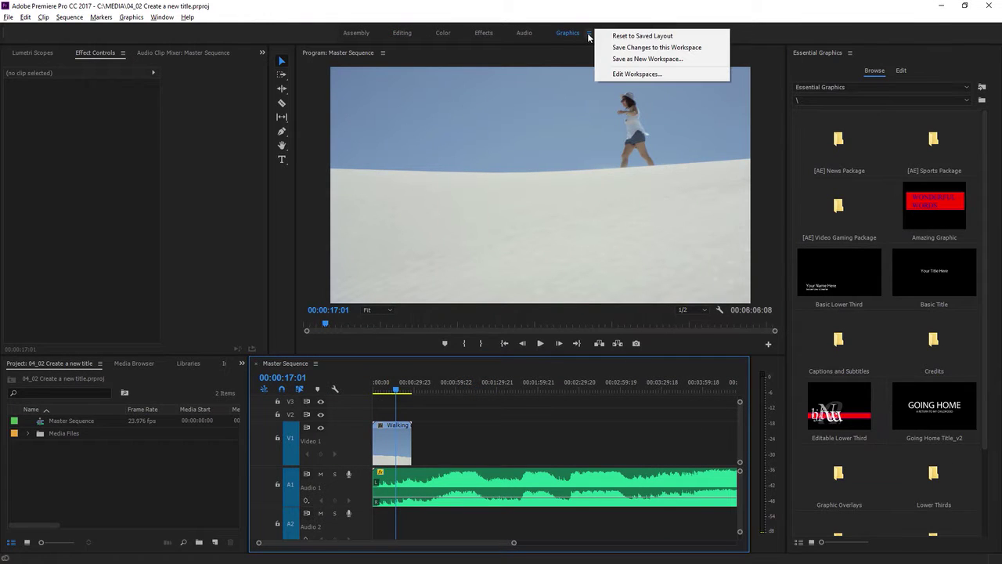
click(683, 37)
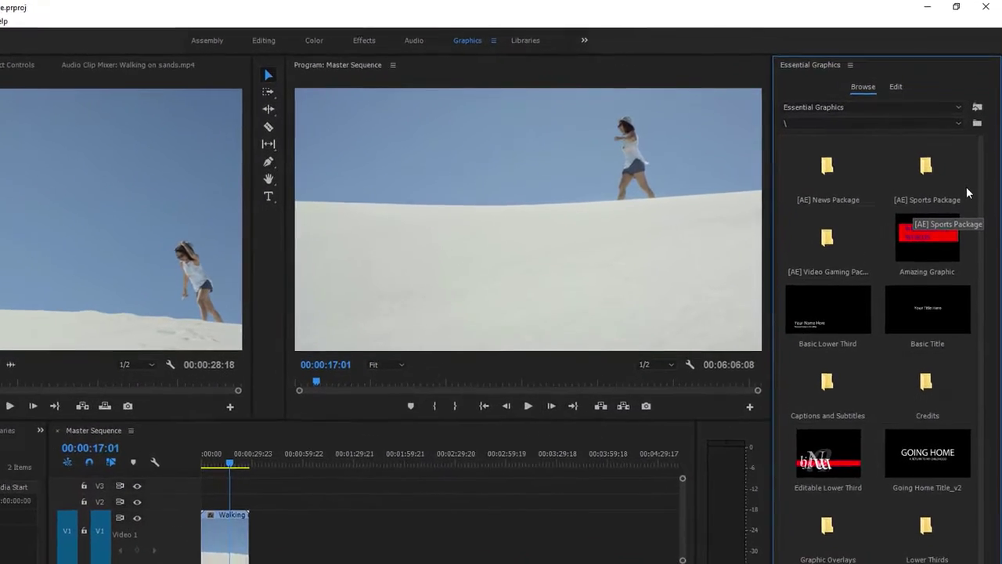
Add the Basic Lower Third template to track V2 above the Walking clip and sync the Myriad Pro Bold and Regular fonts from Typekit.
click(880, 101)
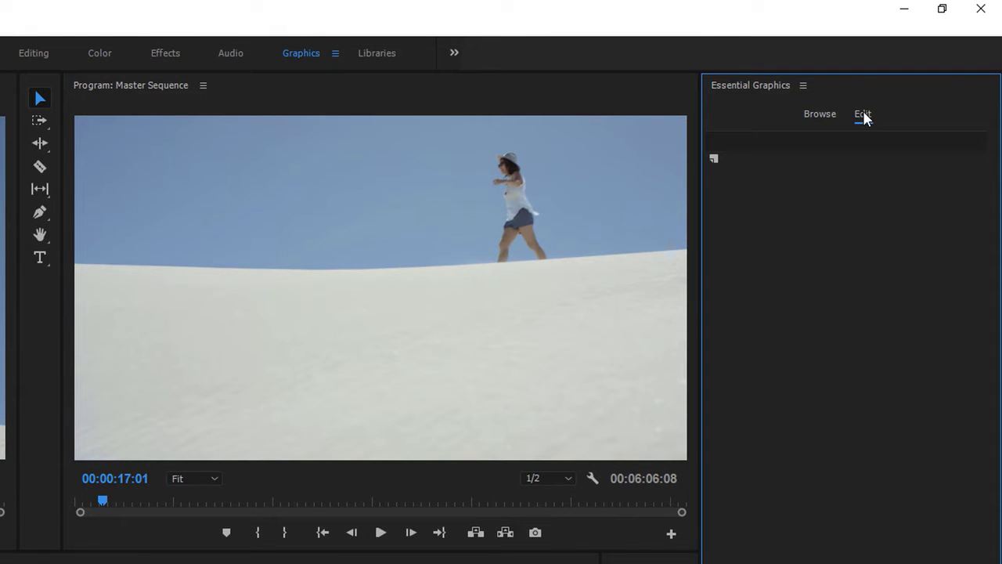
click(828, 115)
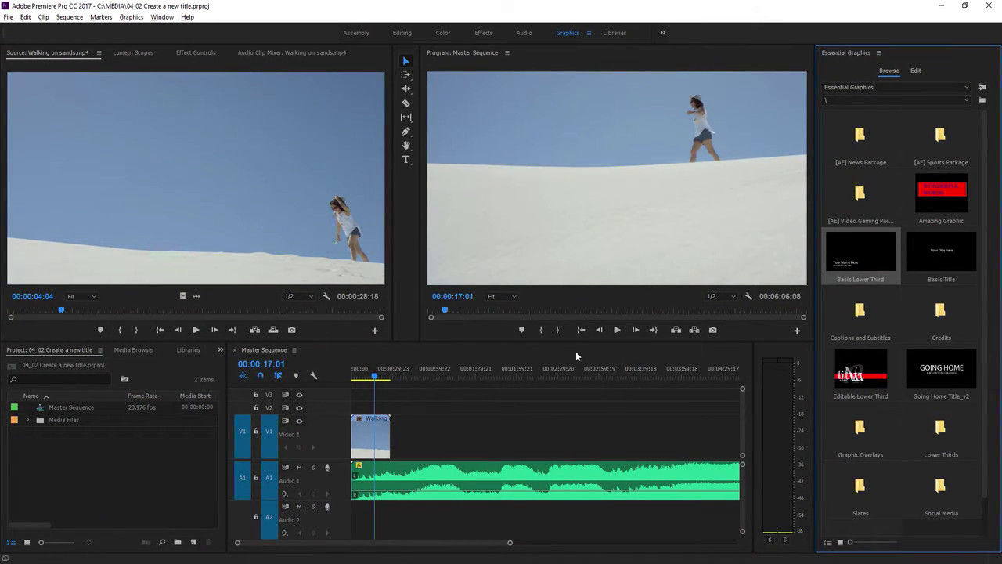
drag(575, 357, 370, 378)
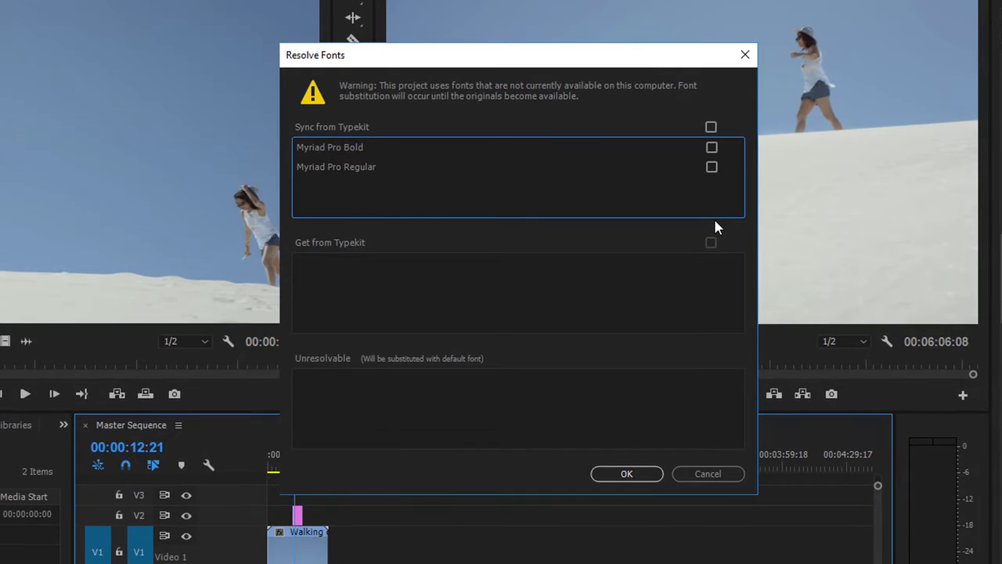
click(711, 127)
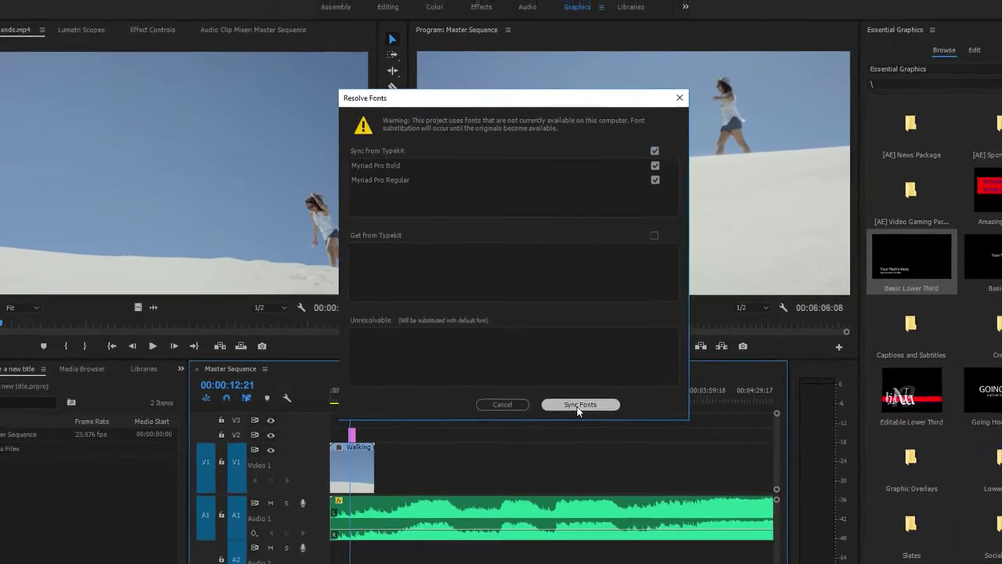
click(580, 405)
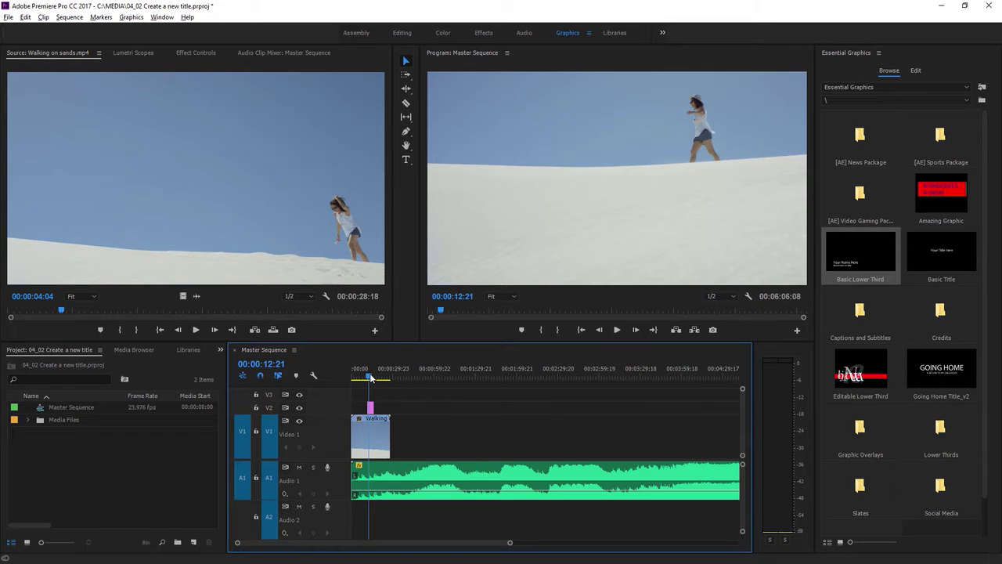
Move the playhead to 00:00:12:12, extend the end of the lower third clip on V2, and select the clip.
click(372, 379)
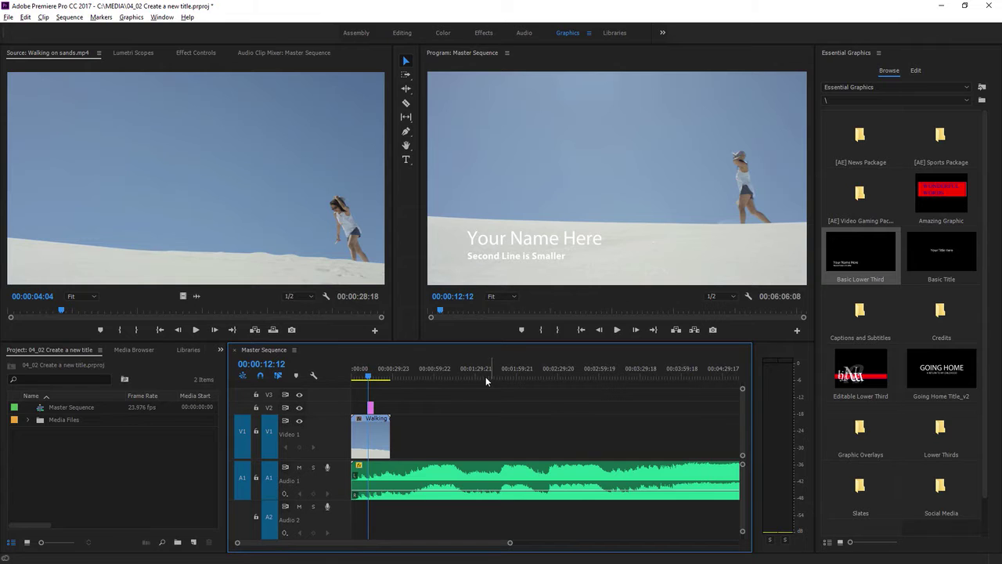
drag(373, 408, 382, 408)
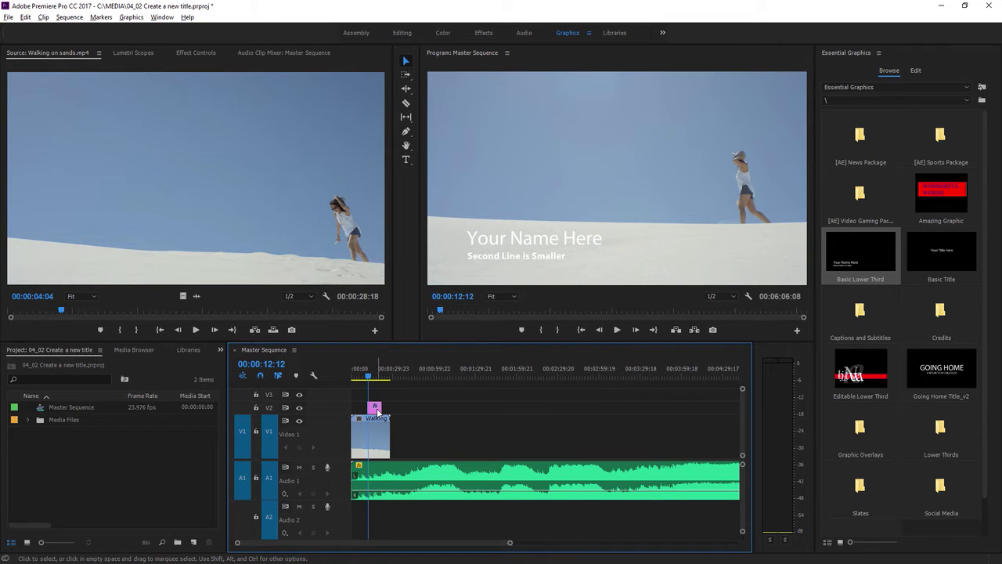
click(378, 408)
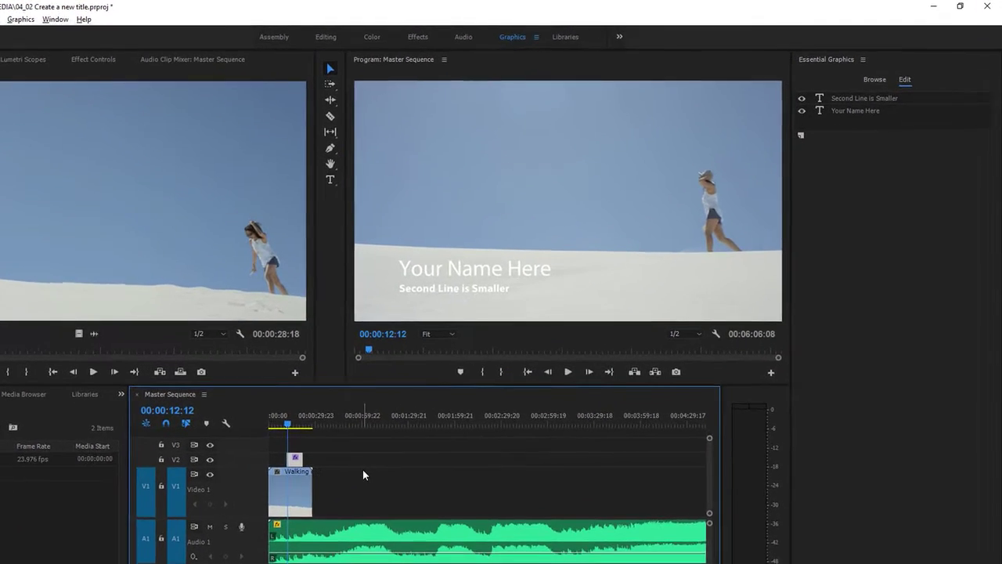
Replace the "Your Name Here" line of the lower third with the person's full name using the Type tool.
click(329, 179)
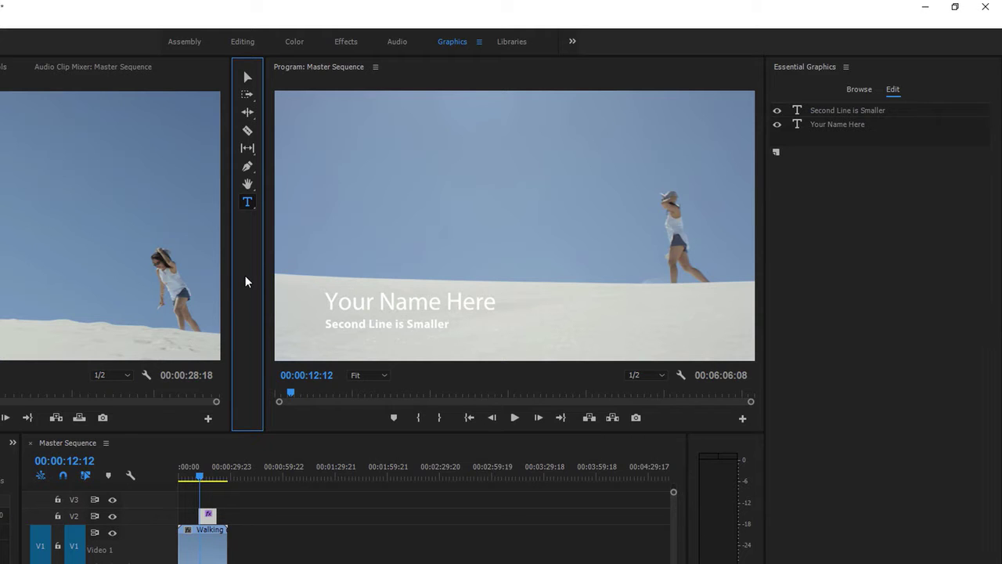
click(332, 302)
drag(331, 302, 498, 315)
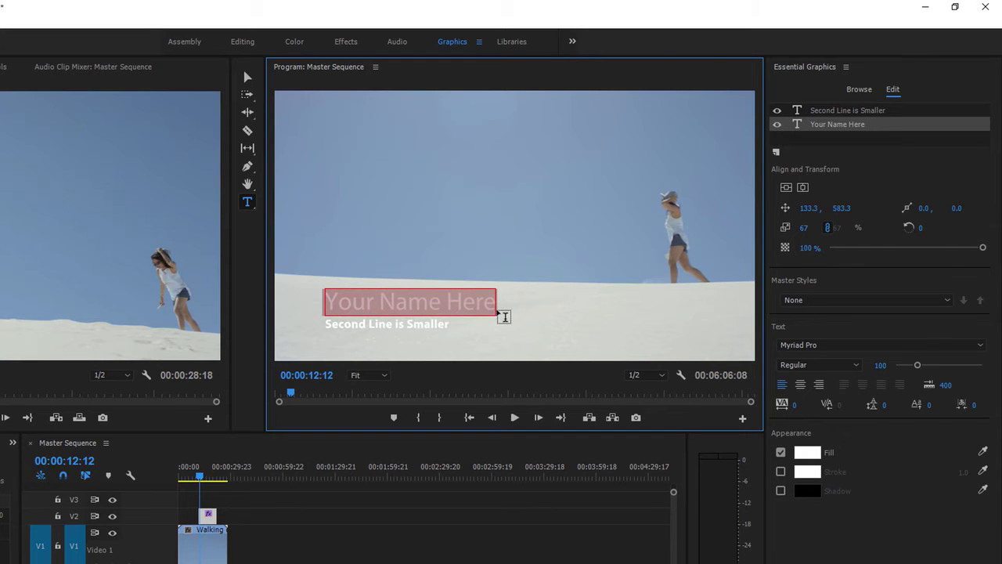
text(Ma)
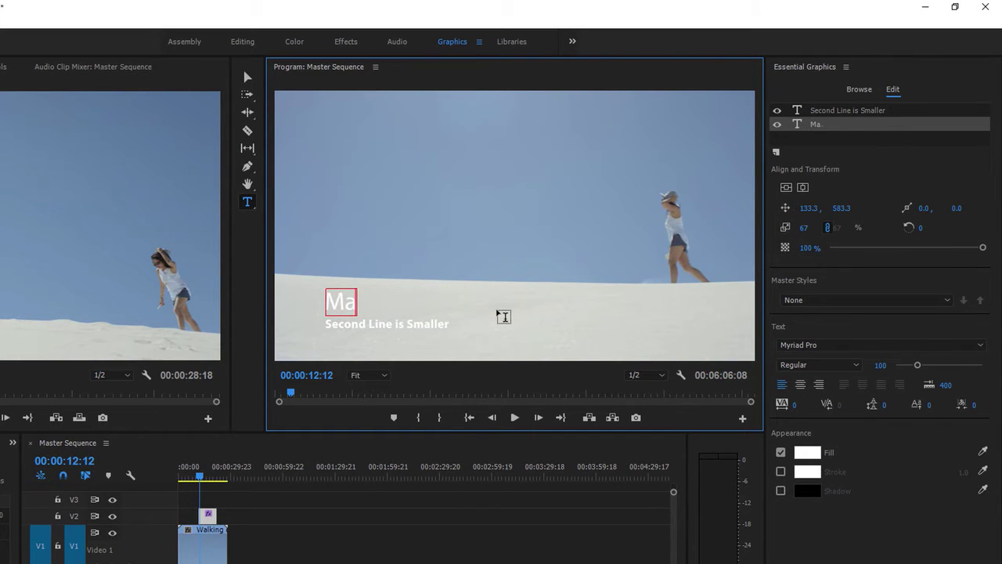
text(xim Jago)
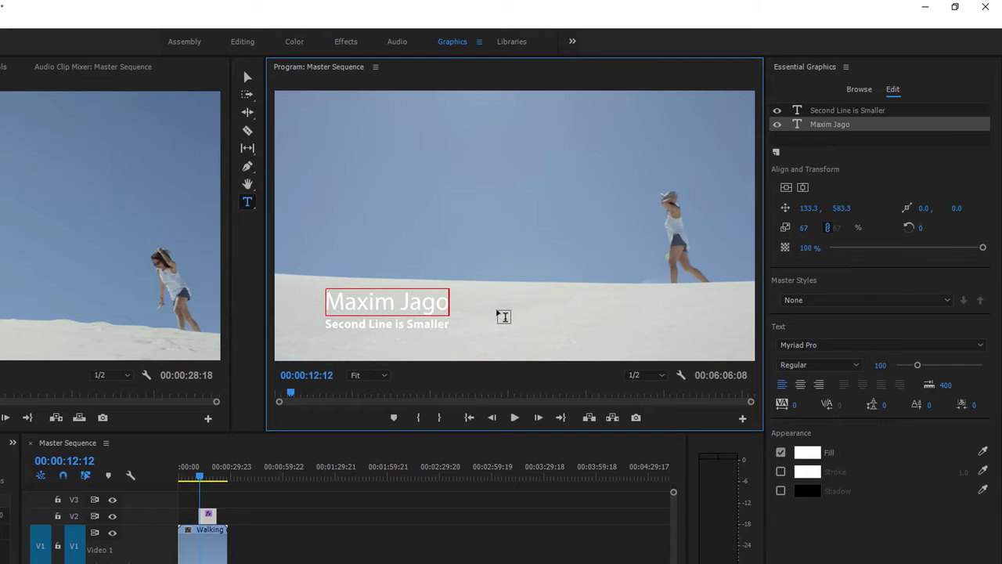
Replace the "Second Line is Smaller" text of the lower third with "Travelogue".
click(428, 322)
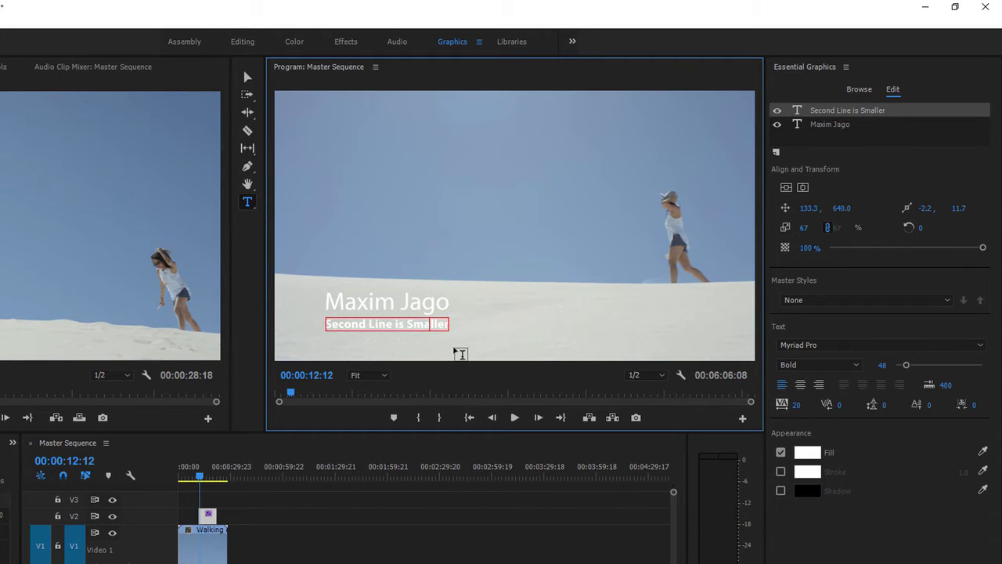
key(ctrl+a)
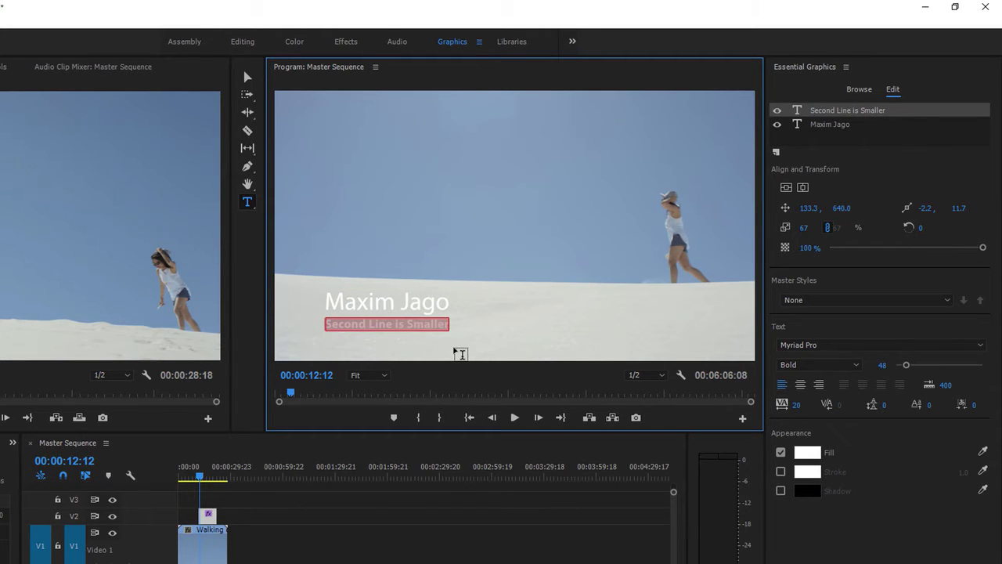
key(BackSpace)
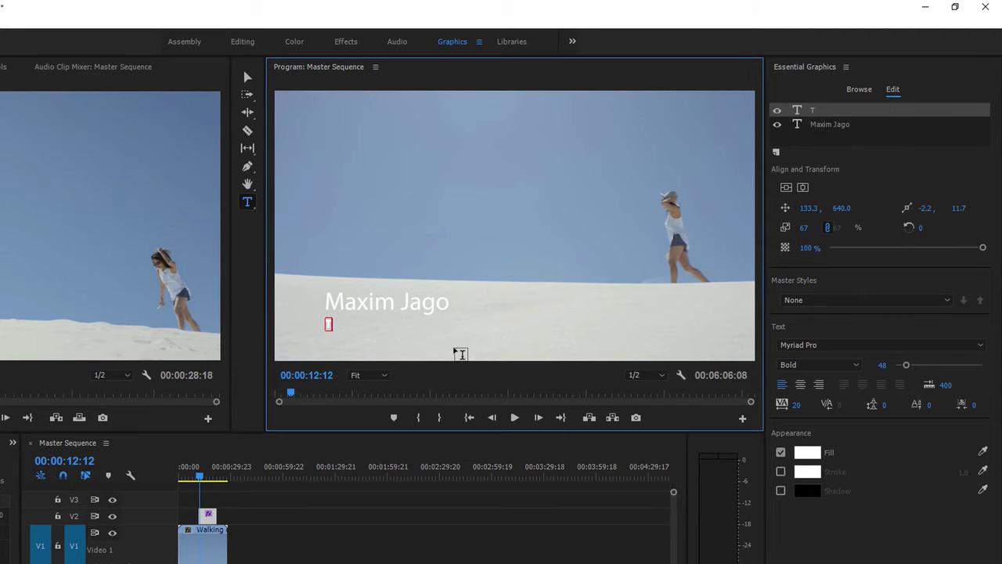
text(Travelogue)
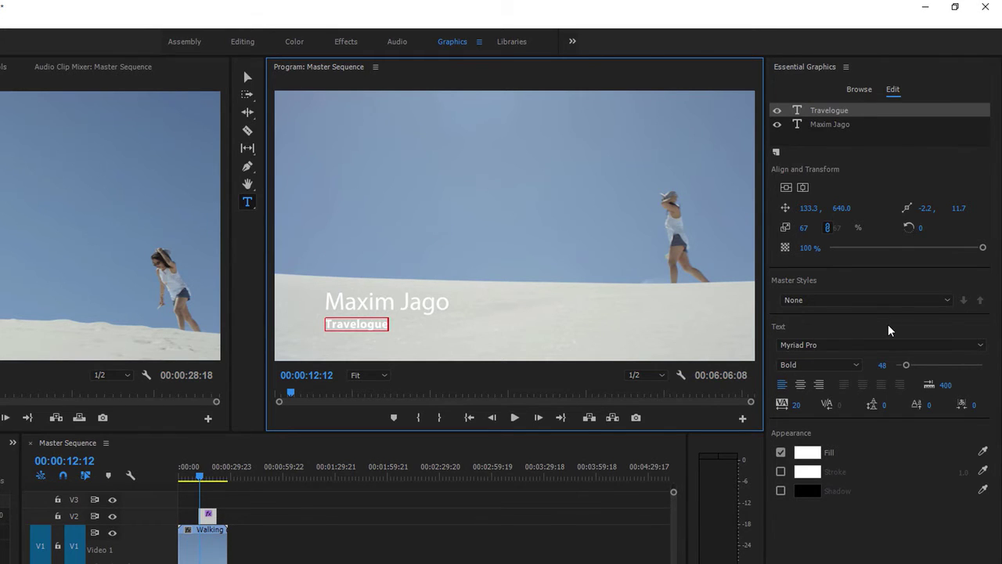
click(889, 349)
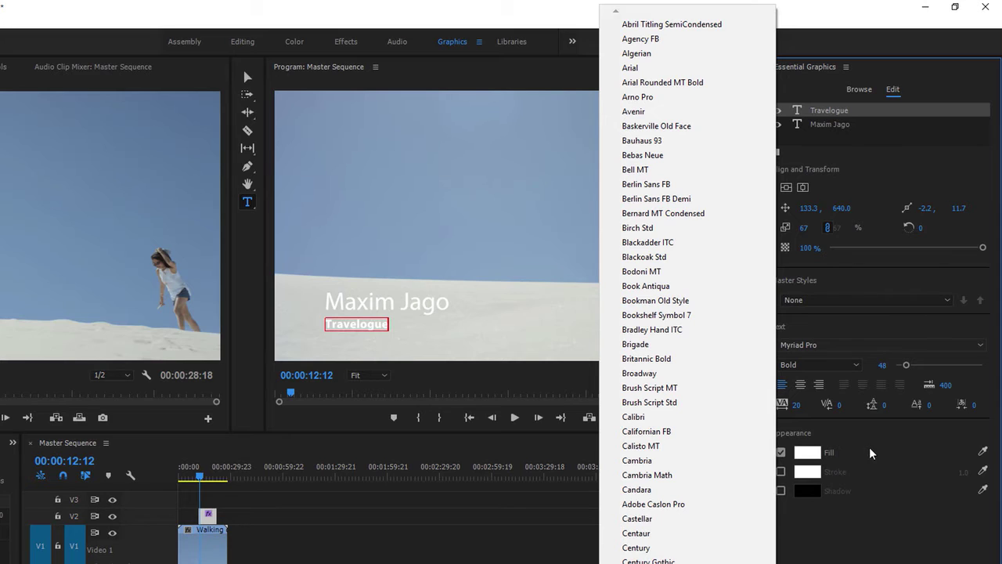
click(854, 525)
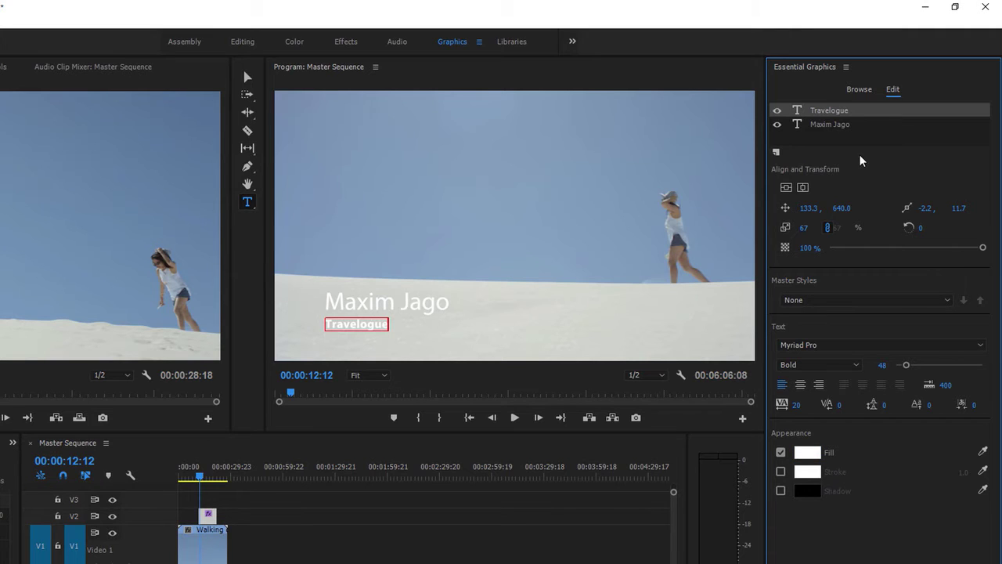
click(841, 127)
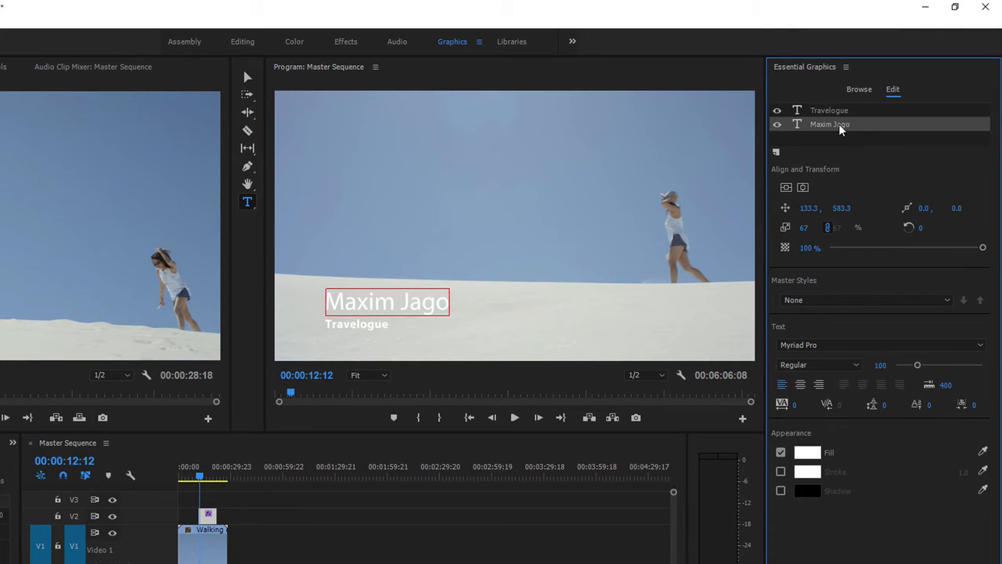
click(852, 115)
click(853, 128)
Add the vertical text "Holidays" to the title, starting near the upper-left corner of the video frame.
click(249, 204)
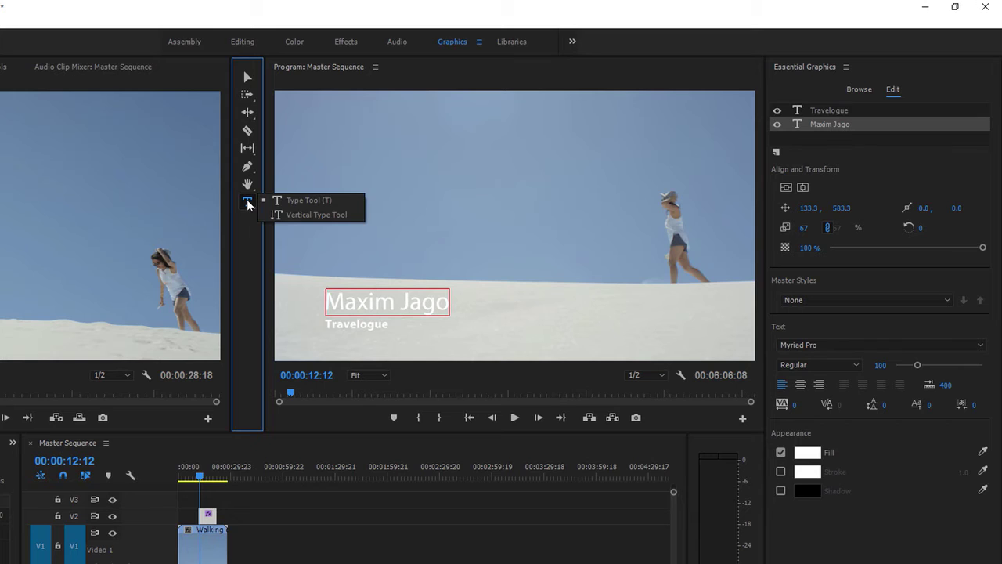
click(353, 214)
click(304, 123)
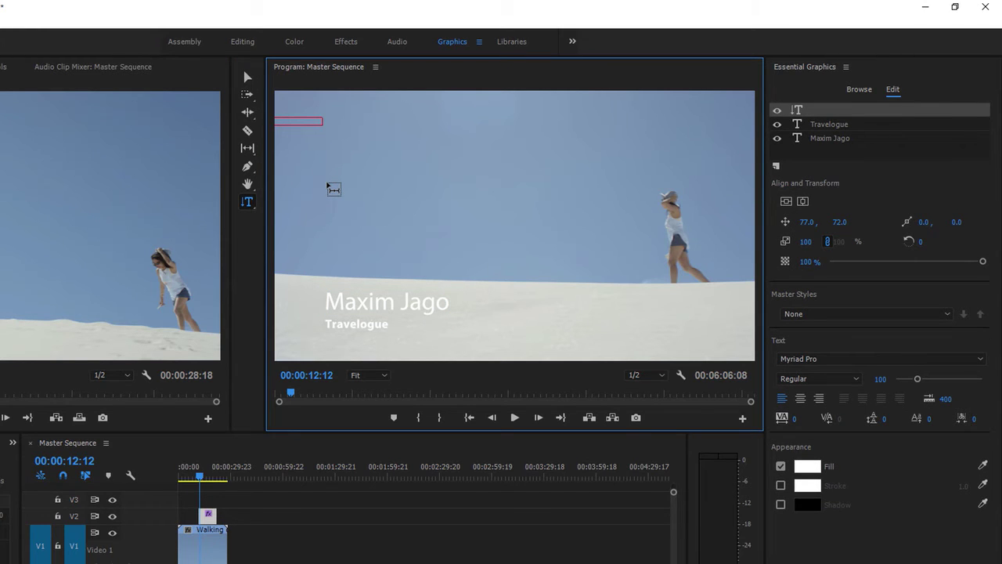
text(Holidays)
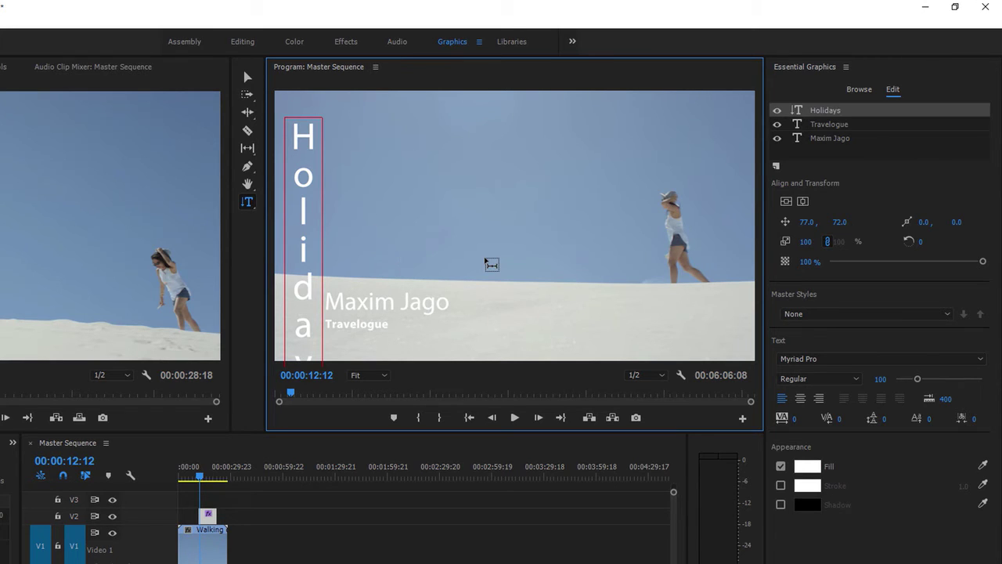
Set the font size of the whole vertical "Holidays" text to 48.
key(ctrl+a)
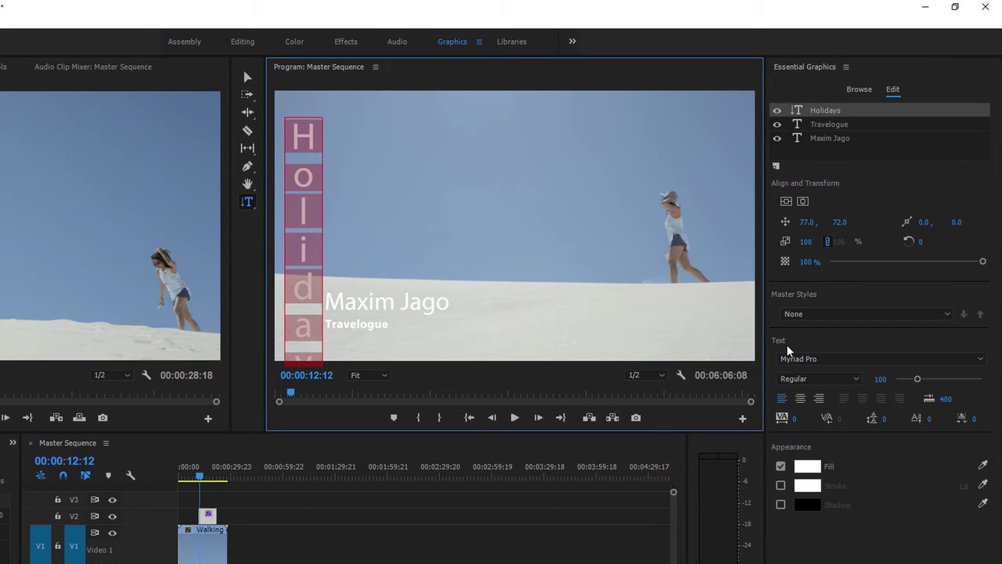
click(878, 381)
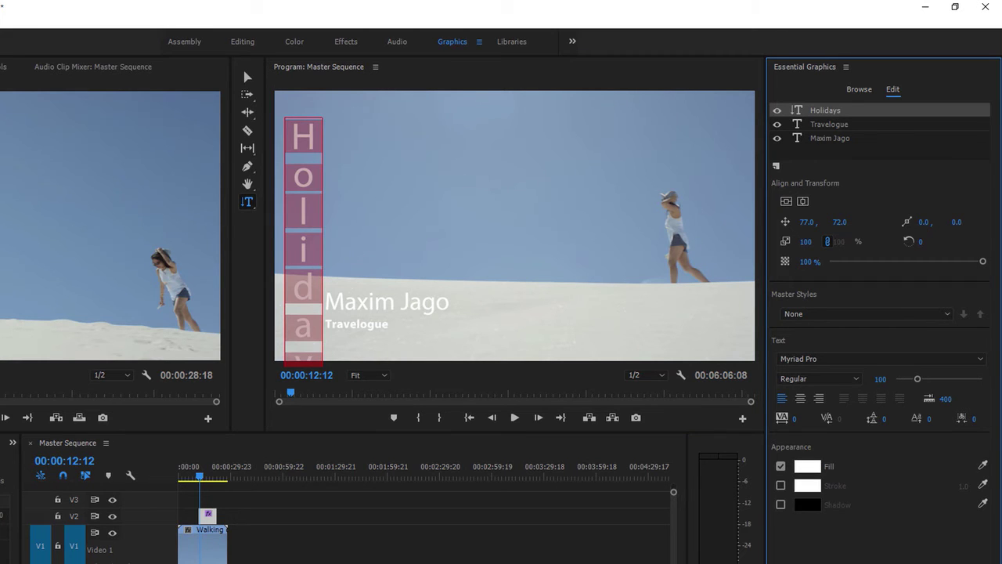
drag(878, 381, 838, 381)
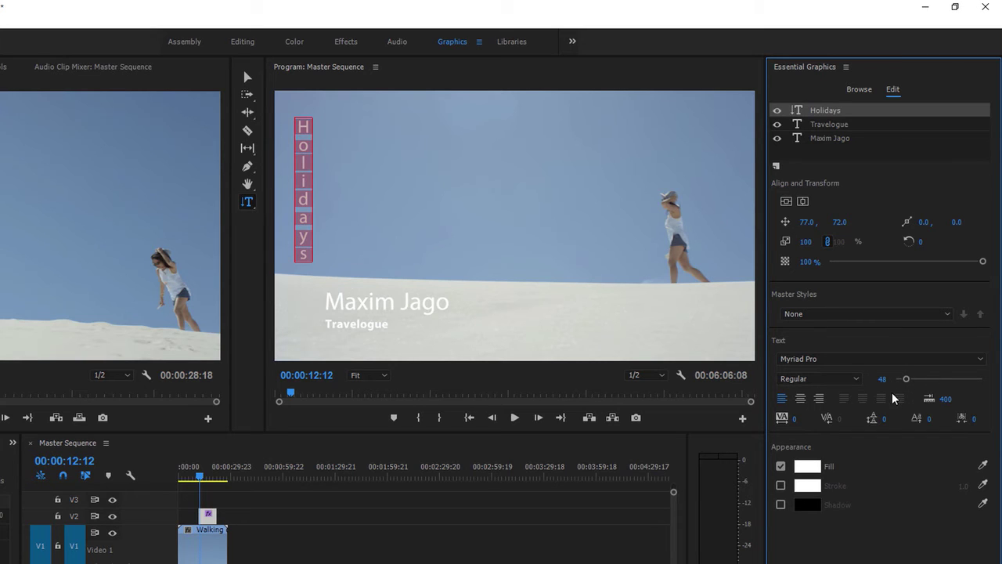
Draw a rectangle covering the name and "Travelogue" lines, and move its layer below all the text layers.
click(248, 169)
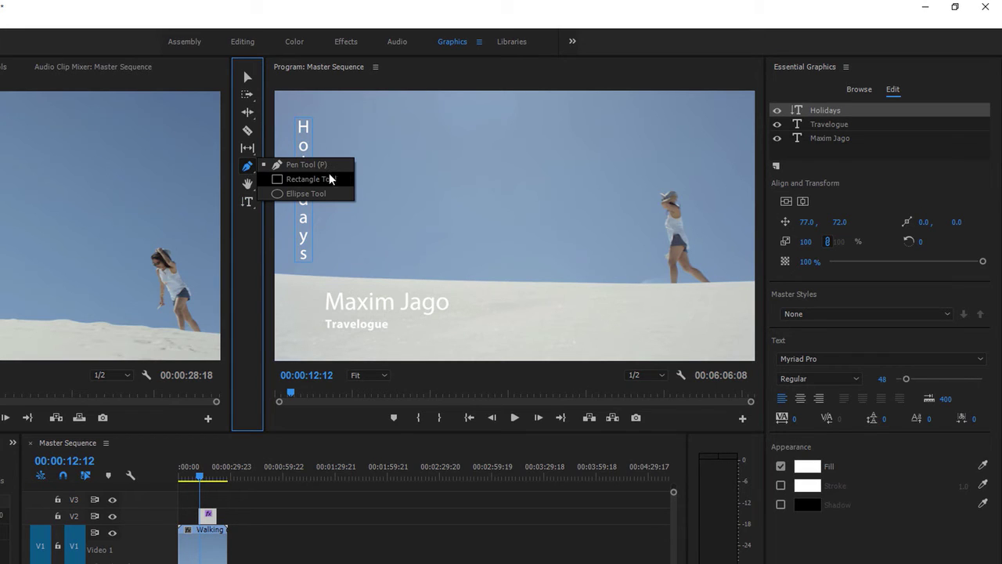
click(345, 179)
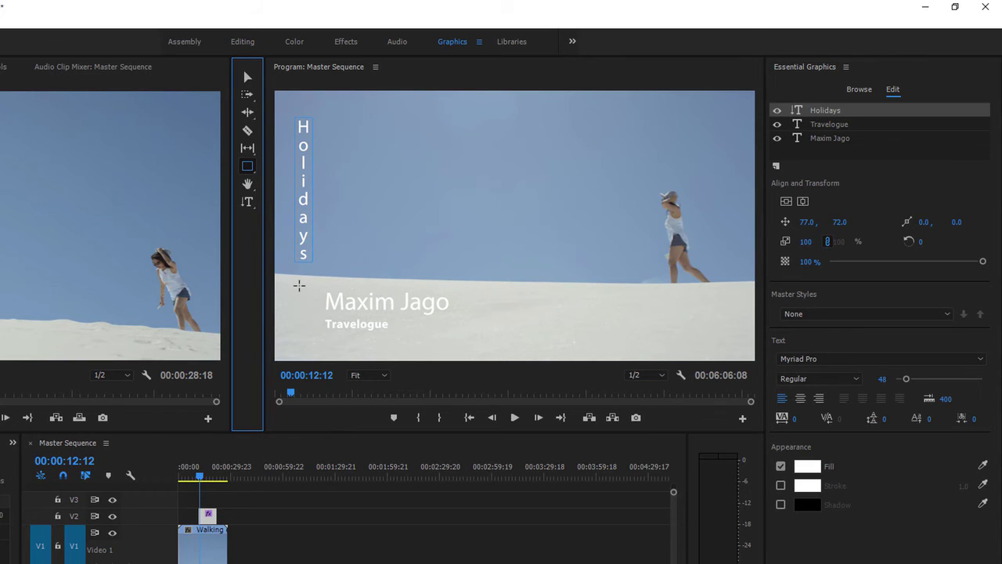
mouse_move(298, 285)
mouse_down()
mouse_move(417, 331)
mouse_move(502, 339)
mouse_up()
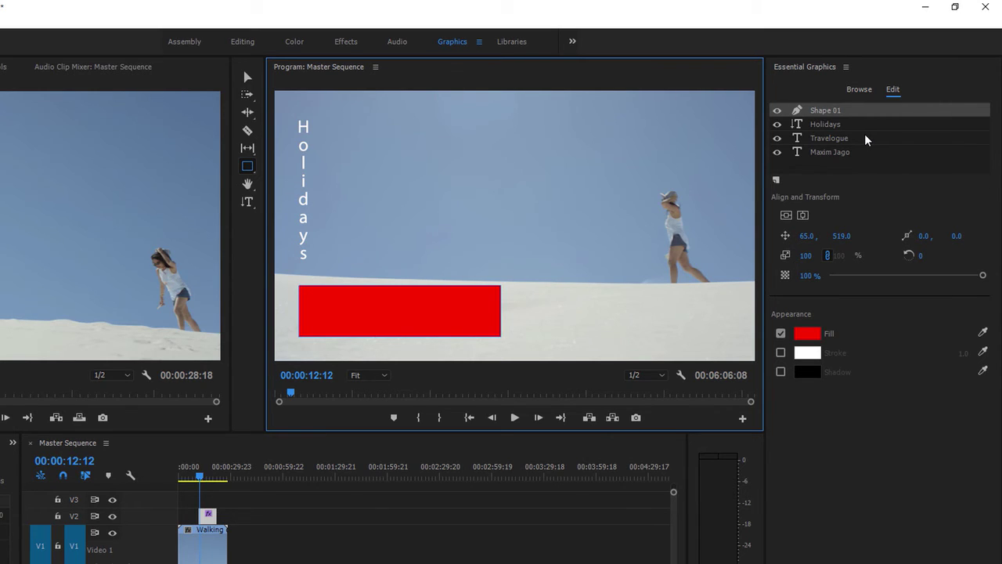
click(844, 115)
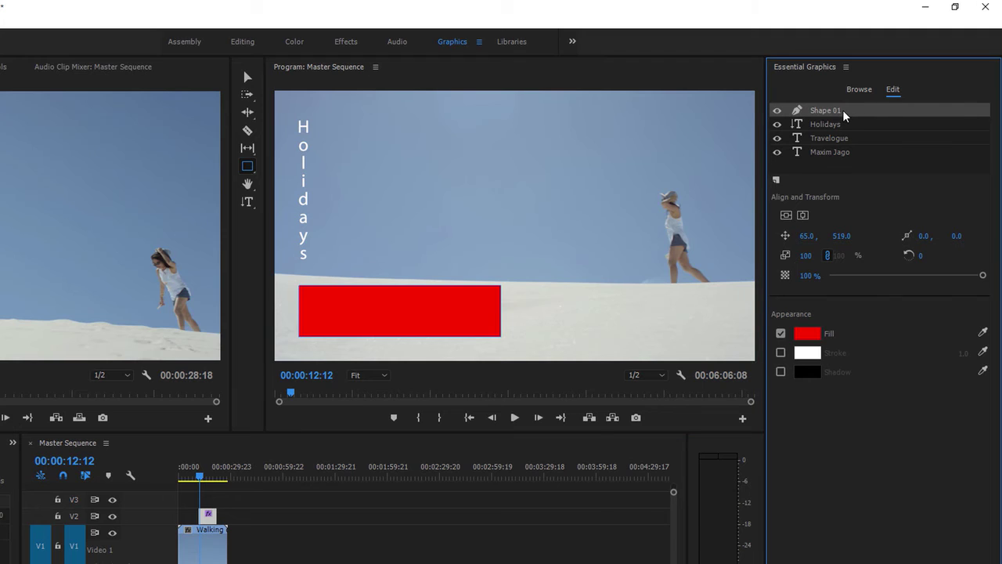
drag(843, 115, 852, 158)
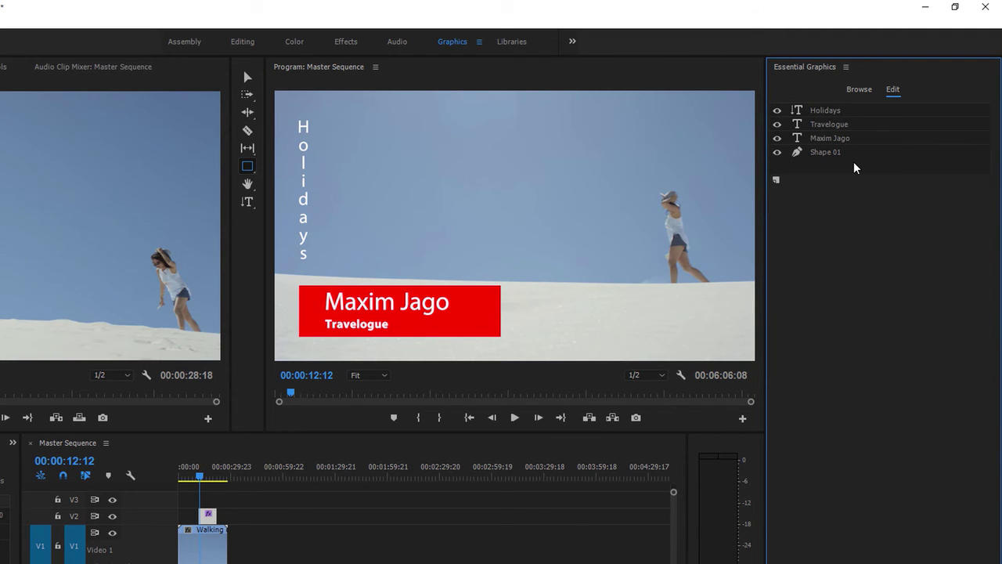
Set the fill colour of the rectangle behind the lower third text to dark green, hex 146314.
click(841, 153)
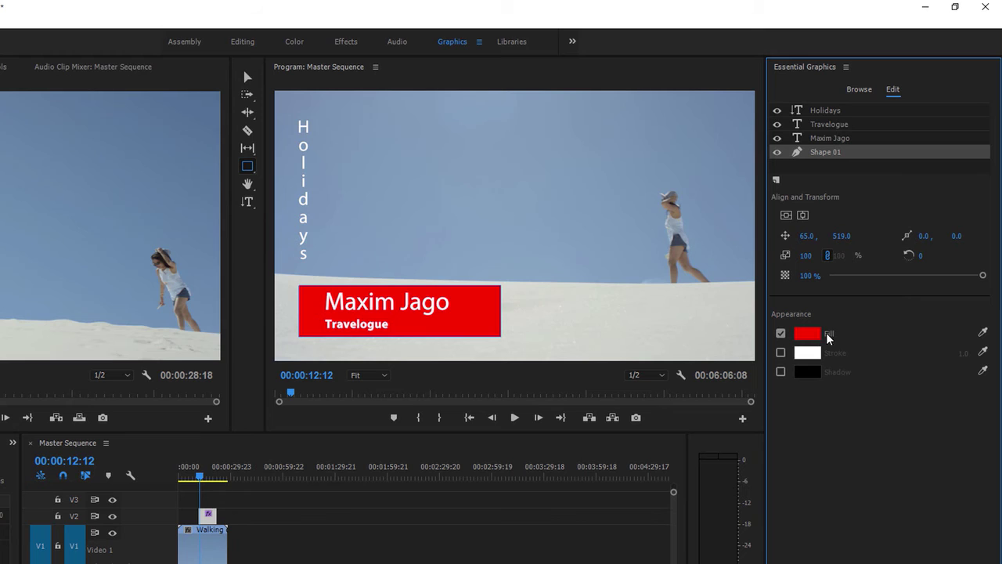
click(809, 335)
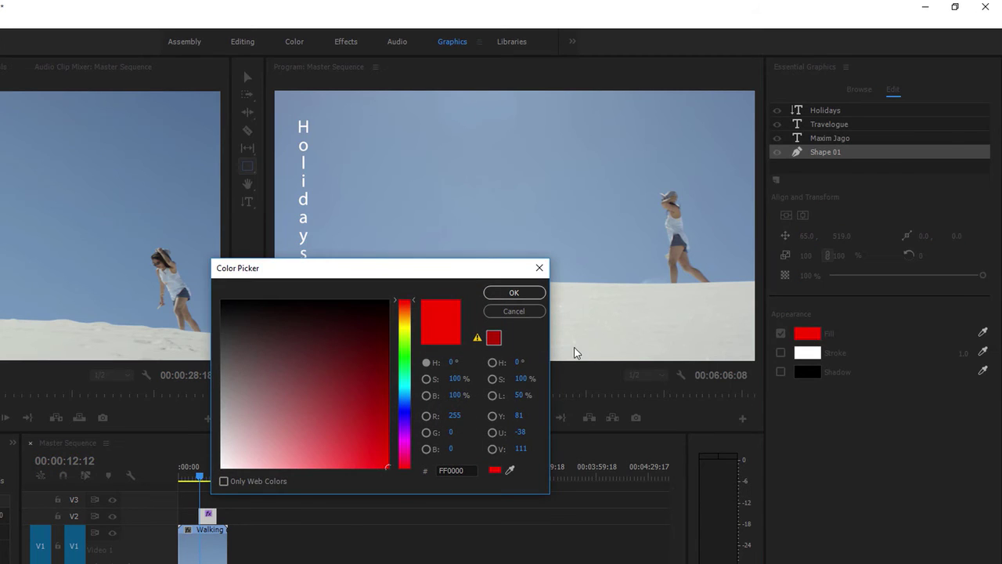
click(406, 357)
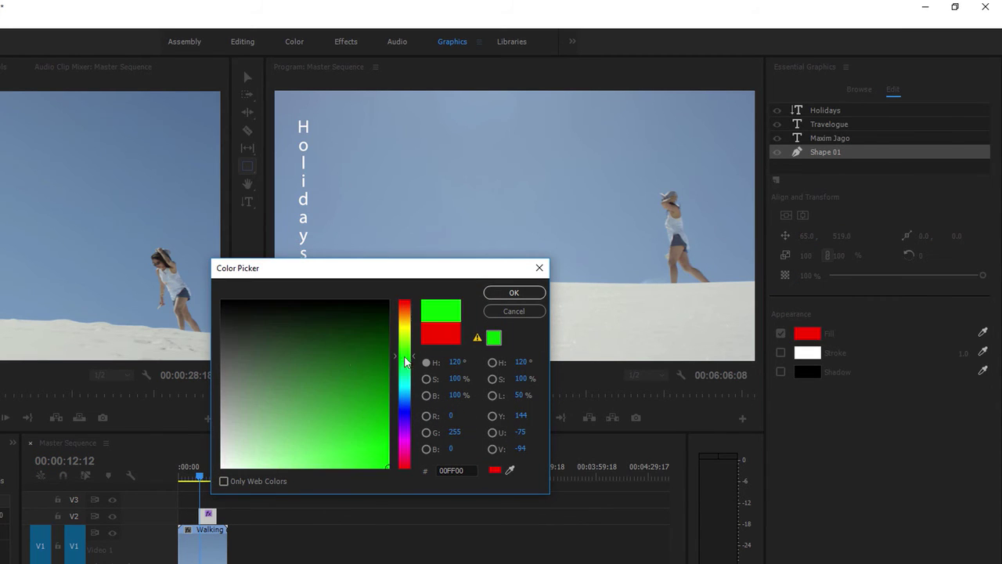
click(355, 365)
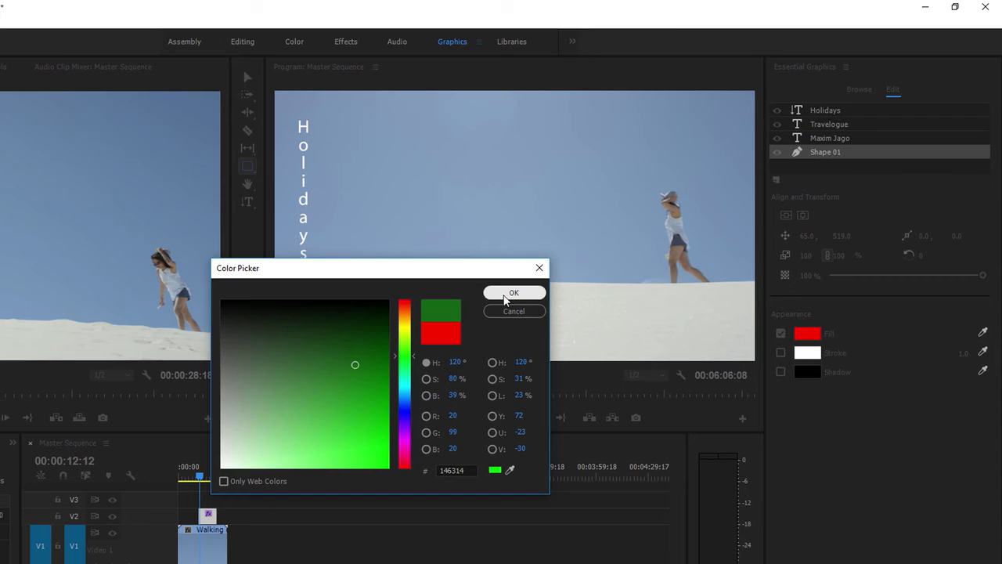
click(506, 294)
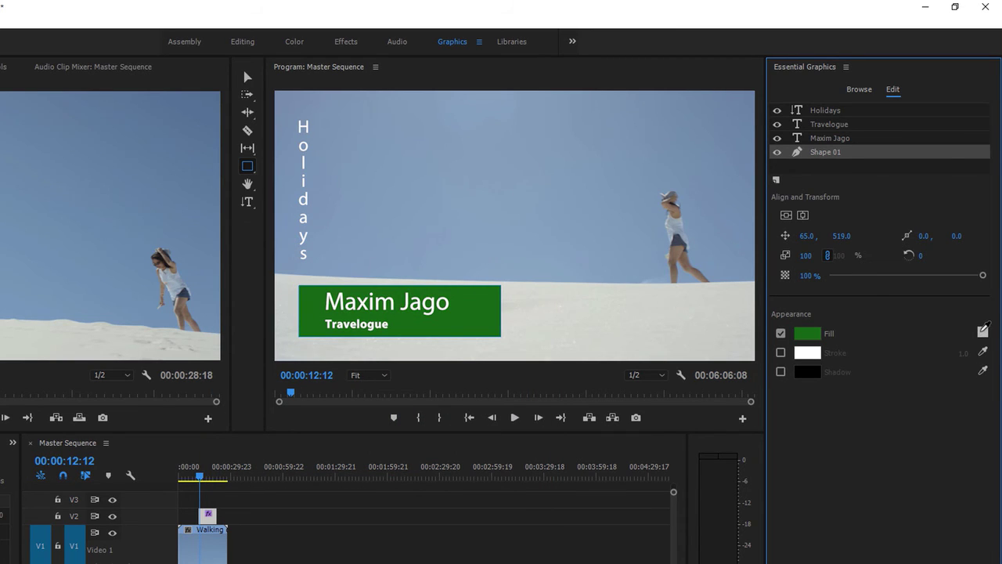
Fill the rectangle with the sky blue sampled from the video frame and add a white stroke with a width of 13.
click(983, 330)
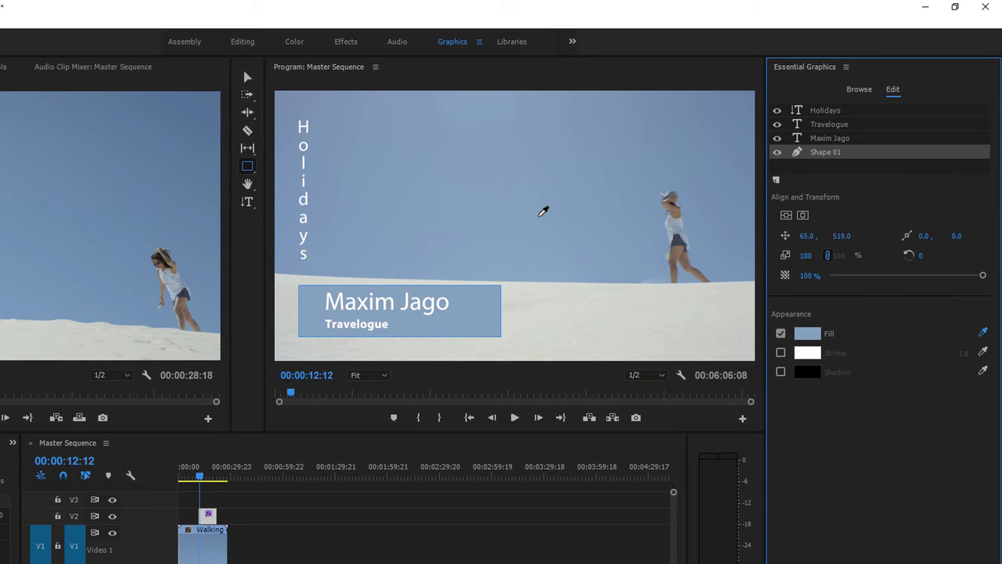
click(544, 212)
click(781, 352)
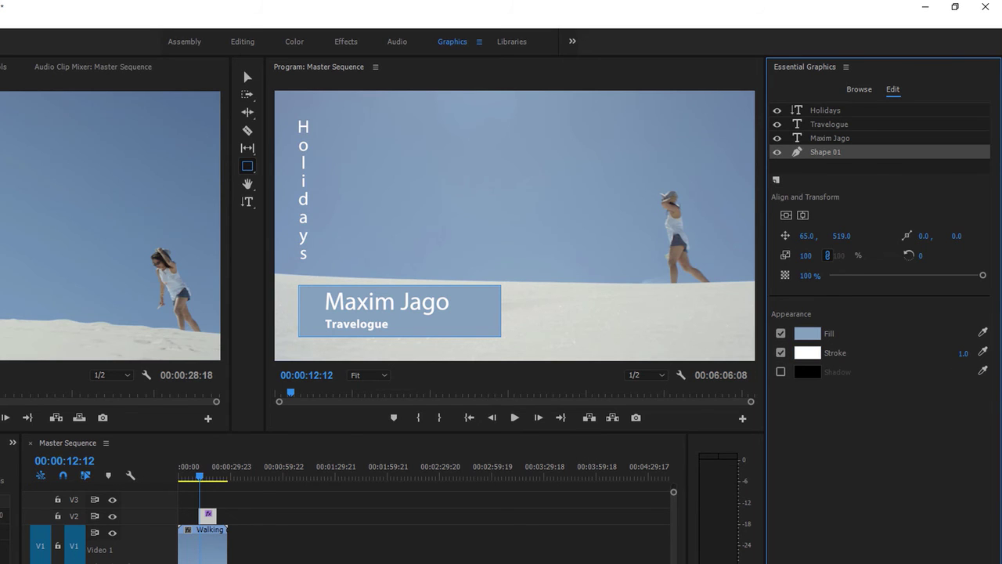
mouse_move(964, 353)
mouse_down()
mouse_move(989, 354)
mouse_move(944, 375)
mouse_up()
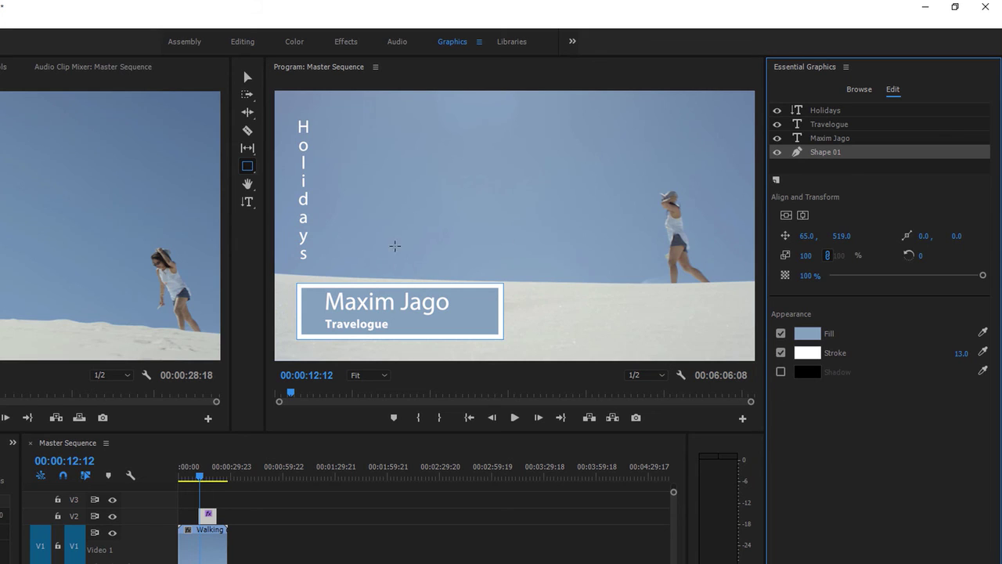
Use the Selection tool to select the "Holidays", name and "Travelogue" texts one after another in the video frame.
click(249, 78)
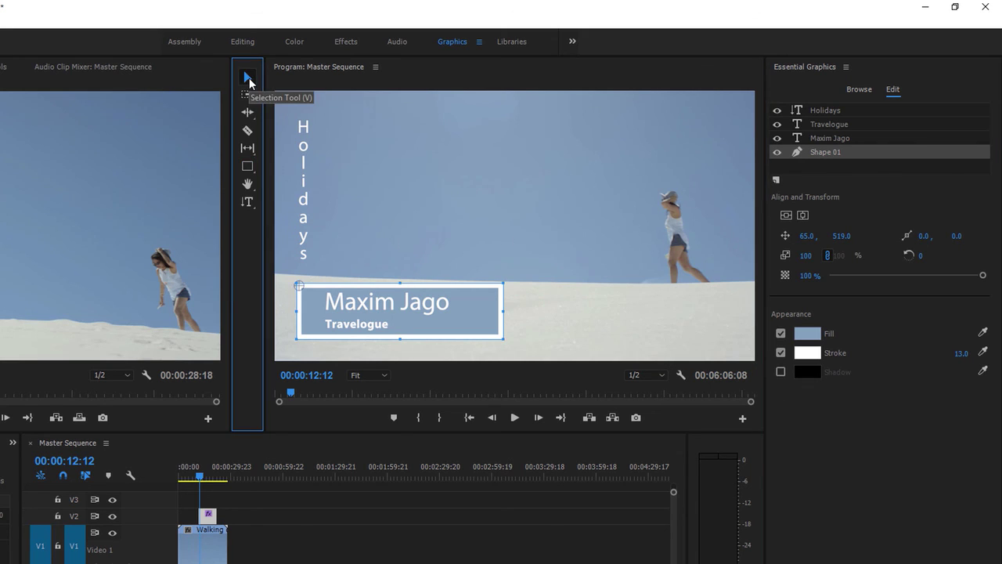
click(303, 229)
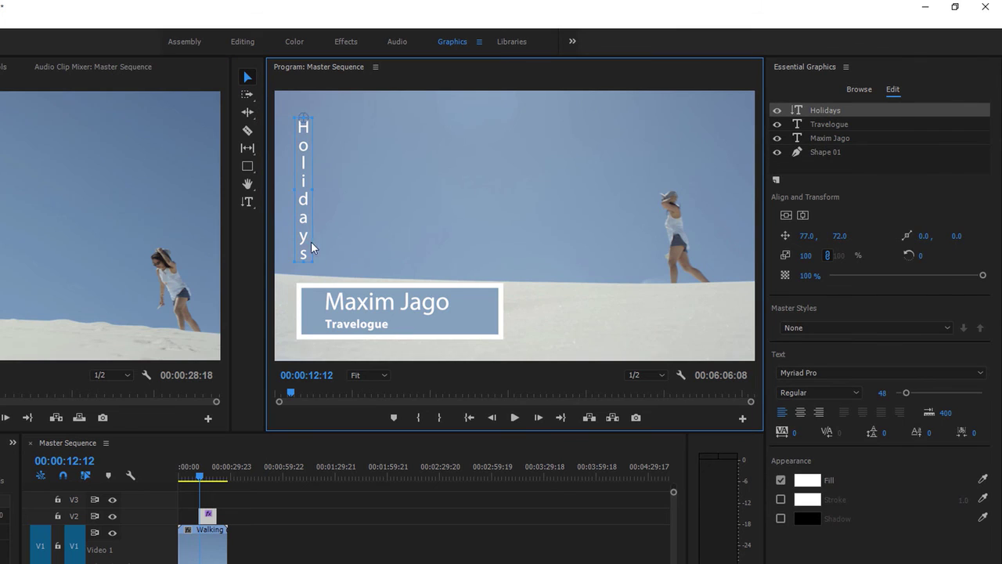
click(349, 311)
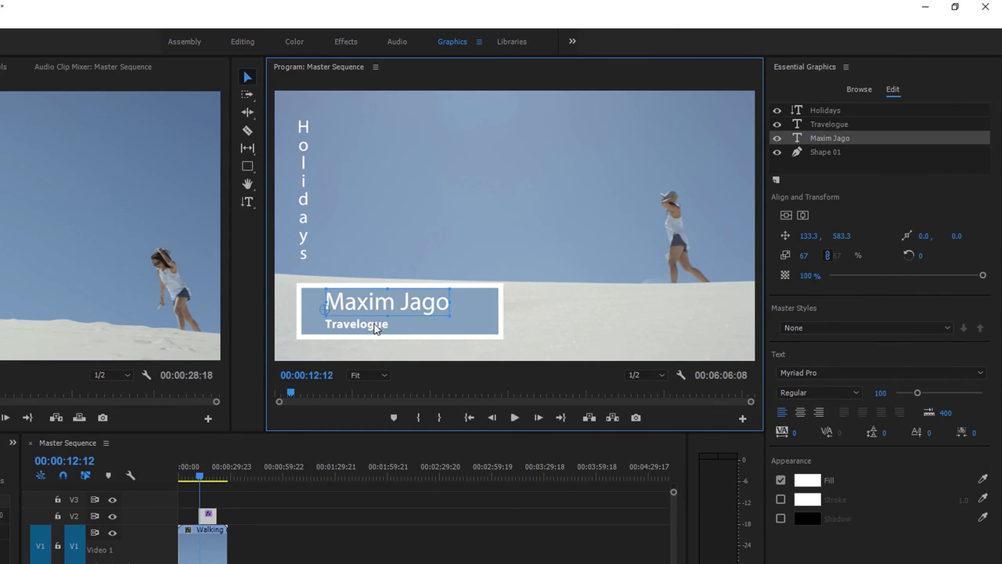
click(376, 328)
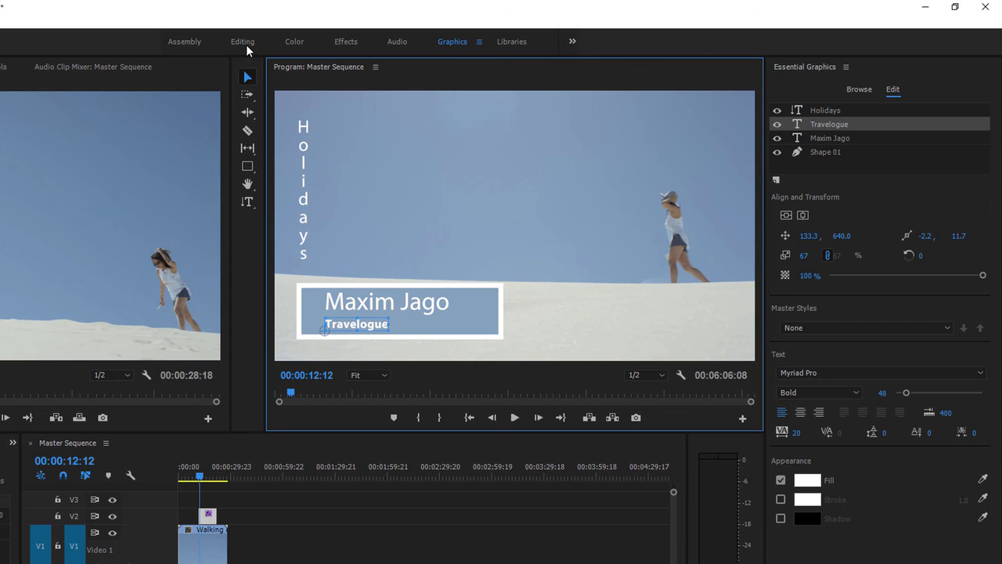
Switch to the Editing workspace and deselect the title clip in the sequence.
click(245, 42)
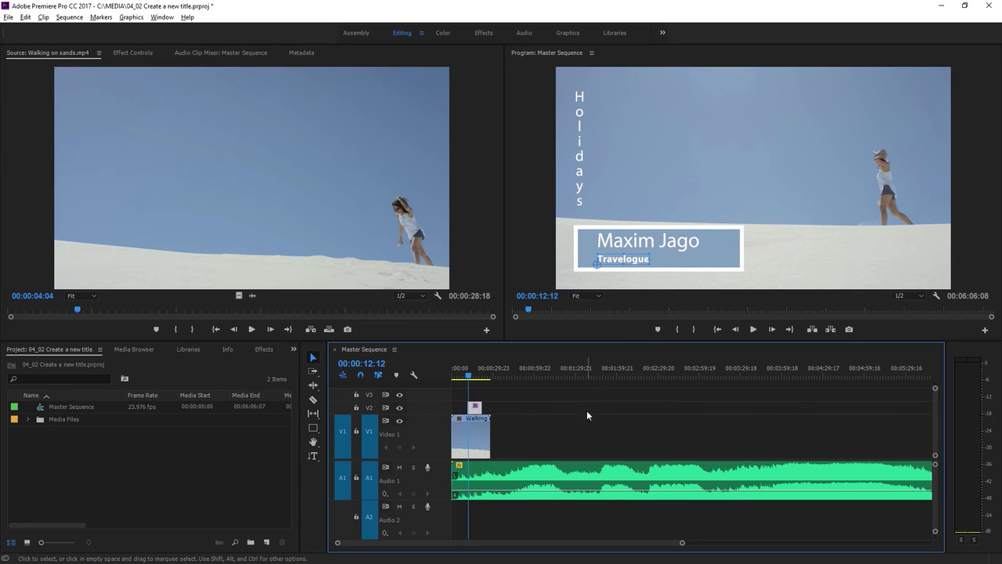
click(530, 422)
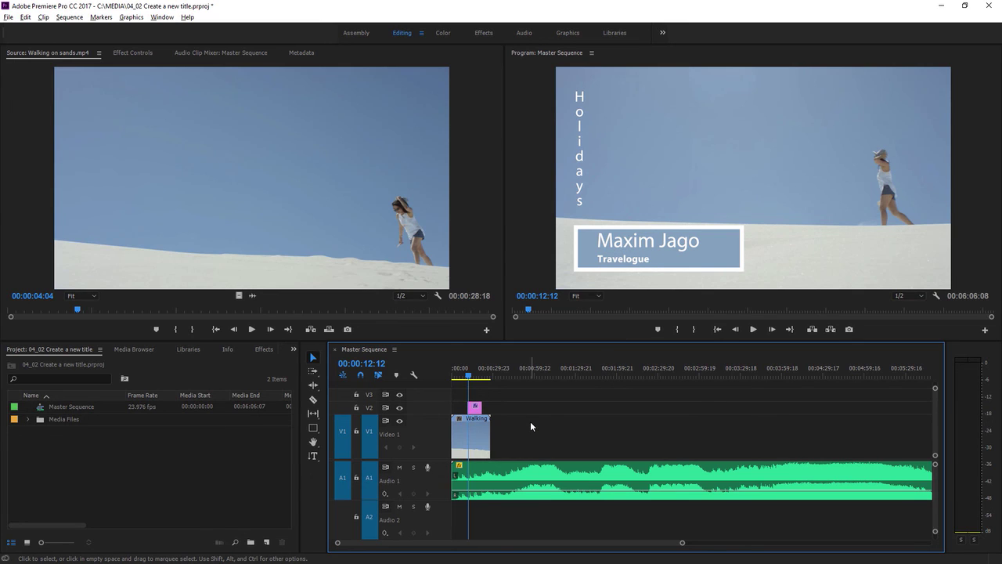